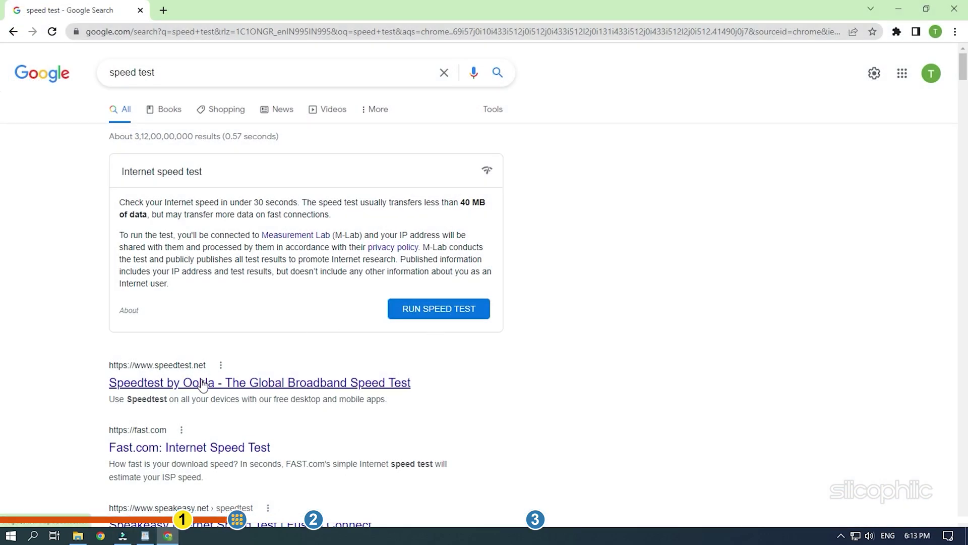
Go to speedtest.net from the Google results and start the connection speed test
{"action": "left_click", "coordinate": [202, 384]}
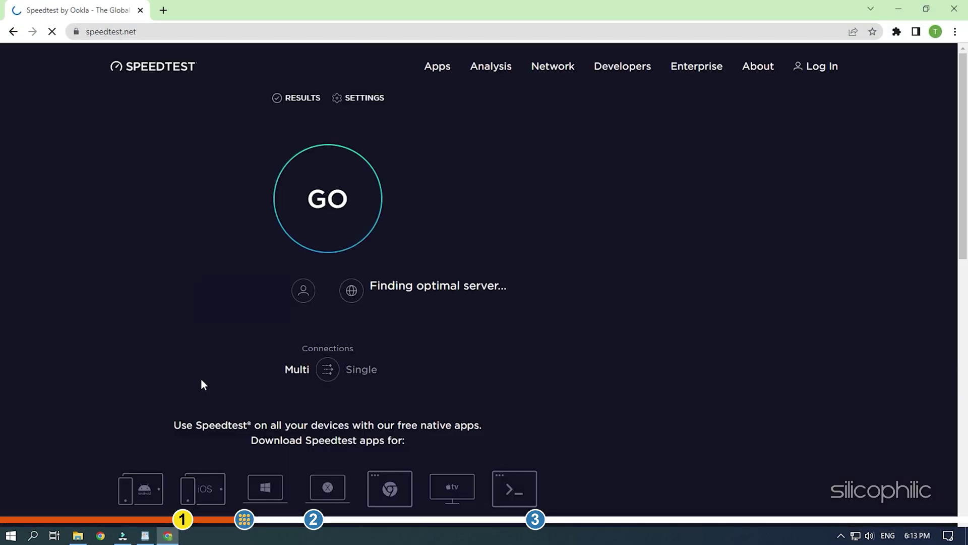
{"action": "left_click", "coordinate": [477, 227]}
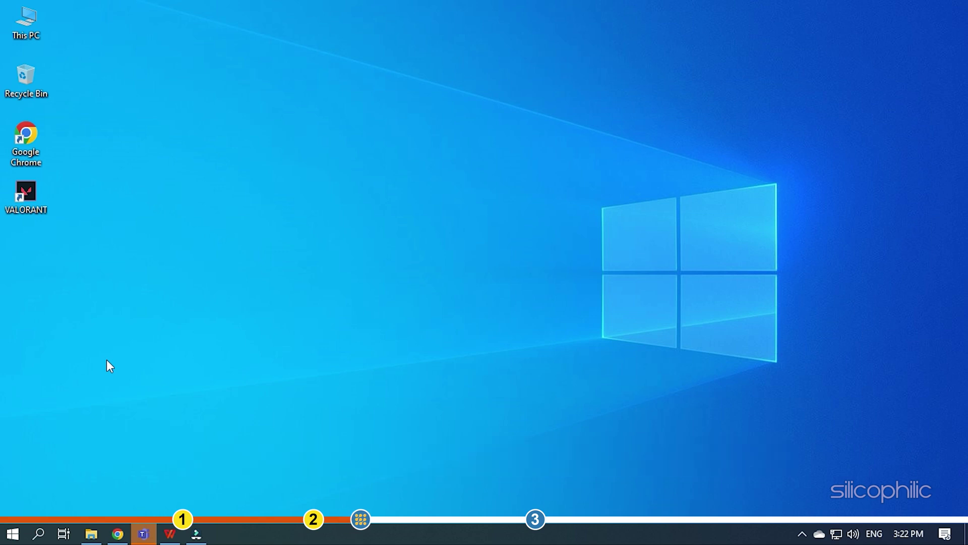
Run the VALORANT desktop shortcut as administrator
{"action": "right_click", "coordinate": [19, 197]}
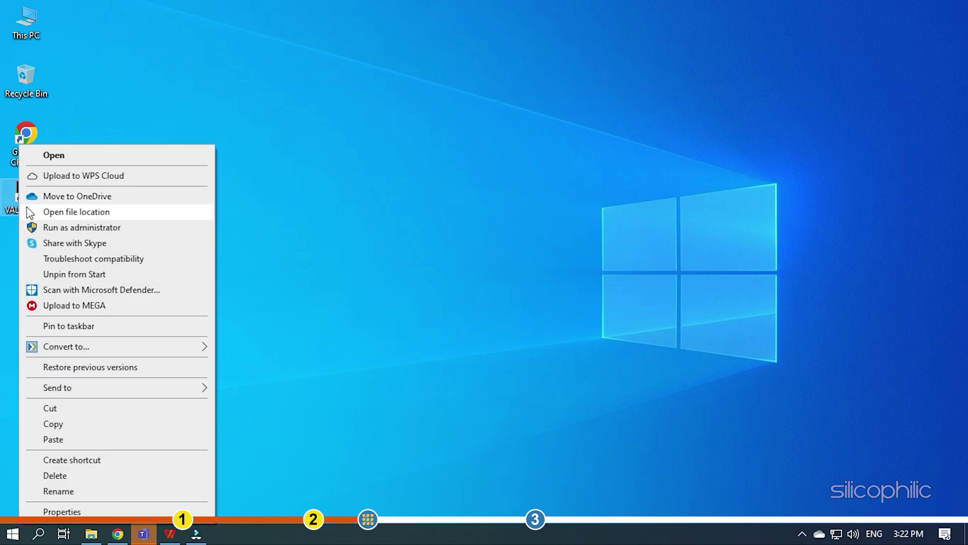
{"action": "left_click", "coordinate": [45, 229]}
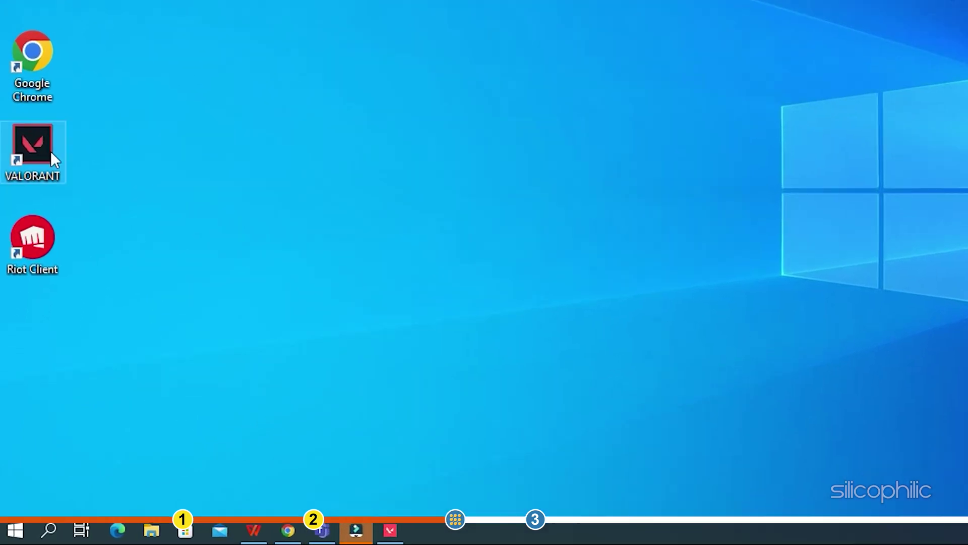
Enable 'Run this program as an administrator' in VALORANT shortcut's Compatibility properties and apply it
{"action": "right_click", "coordinate": [46, 145]}
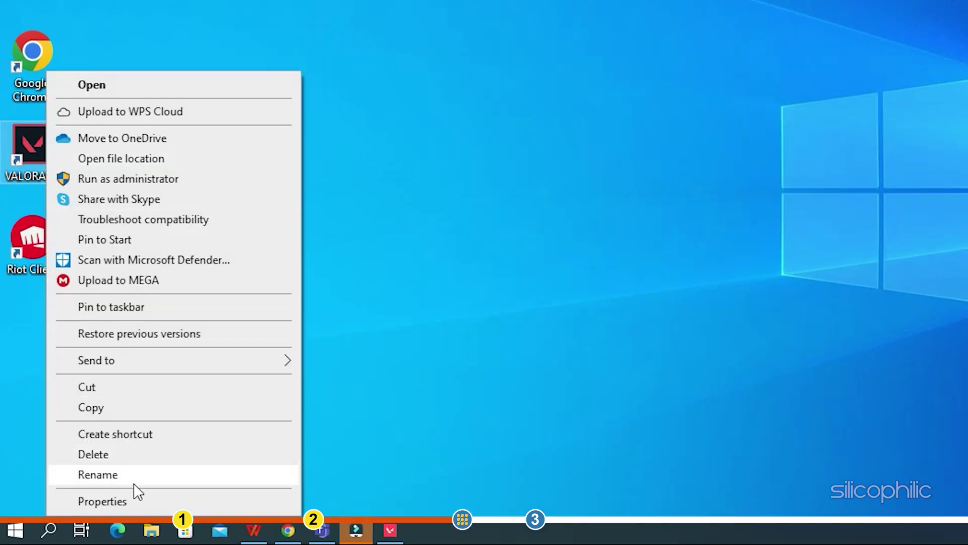
{"action": "left_click", "coordinate": [139, 501]}
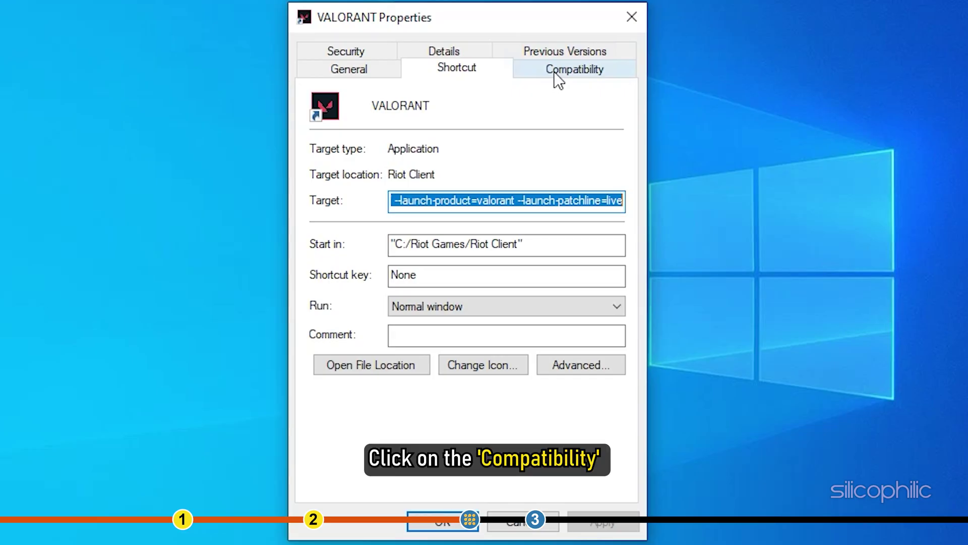
{"action": "left_click", "coordinate": [554, 71]}
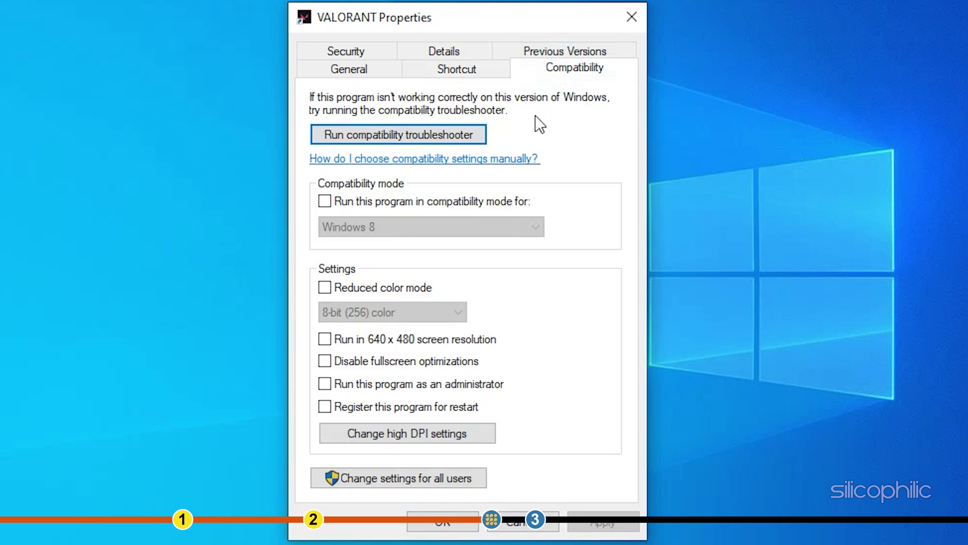
{"action": "left_click", "coordinate": [325, 384]}
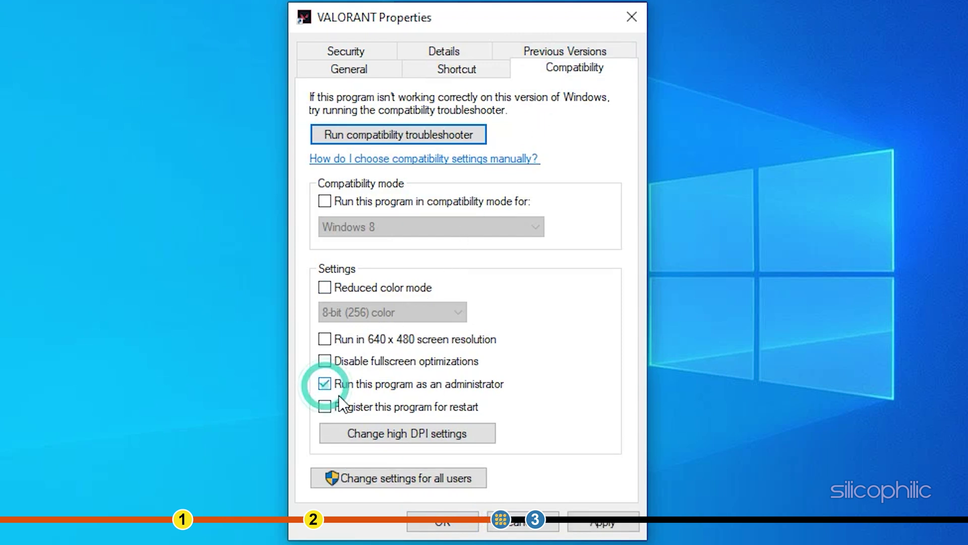
{"action": "left_click", "coordinate": [622, 526]}
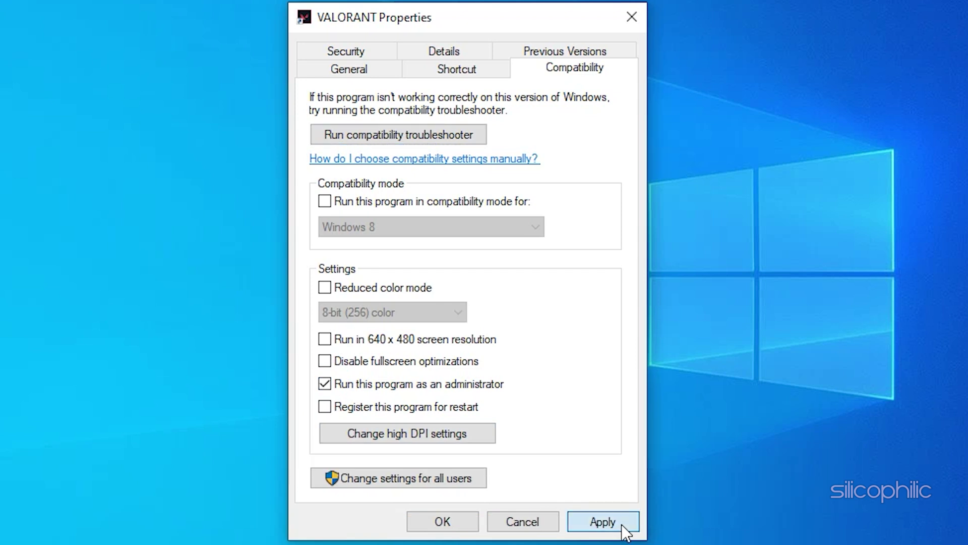
{"action": "left_click", "coordinate": [443, 521]}
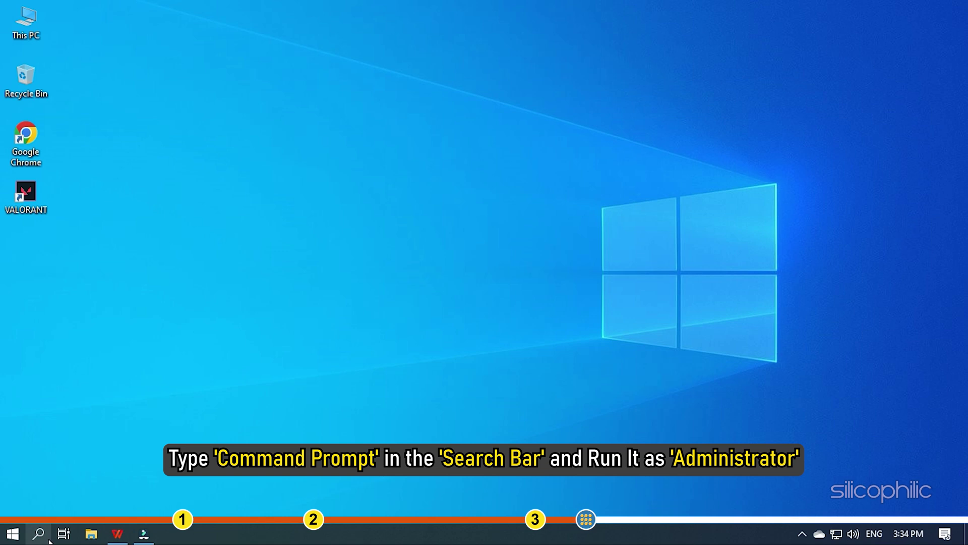
Search Start for Command Prompt and launch it as administrator, accepting the UAC prompt
{"action": "left_click", "coordinate": [12, 539]}
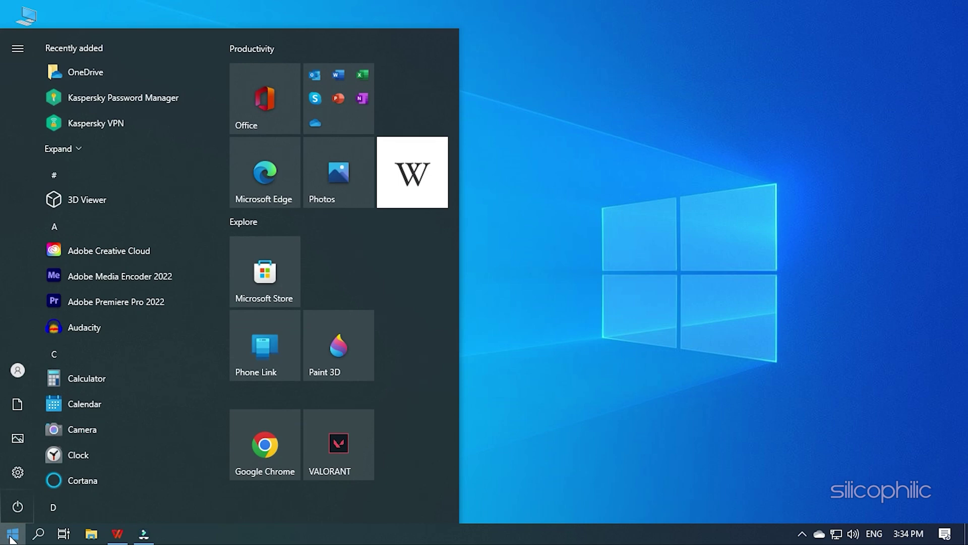
{"action": "type", "text": "co"}
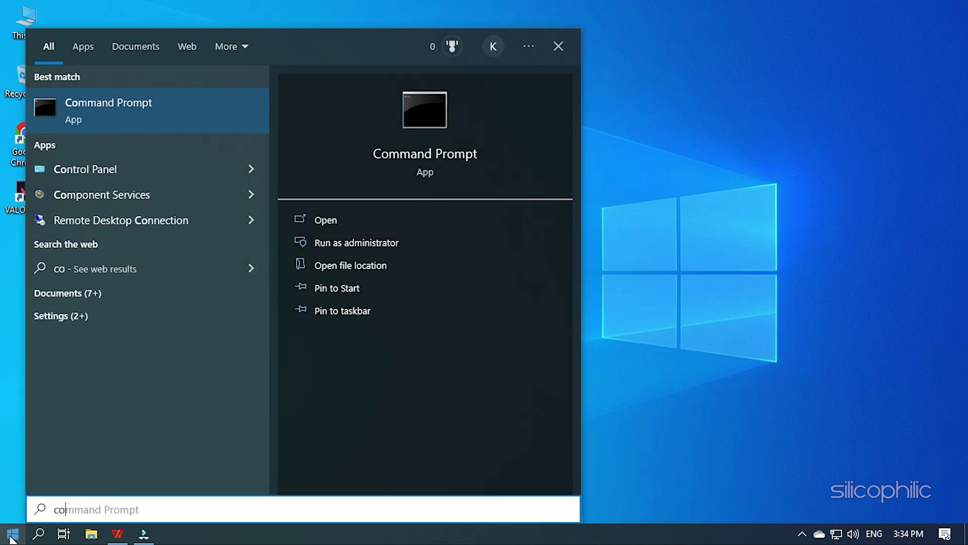
{"action": "key", "text": "Tab"}
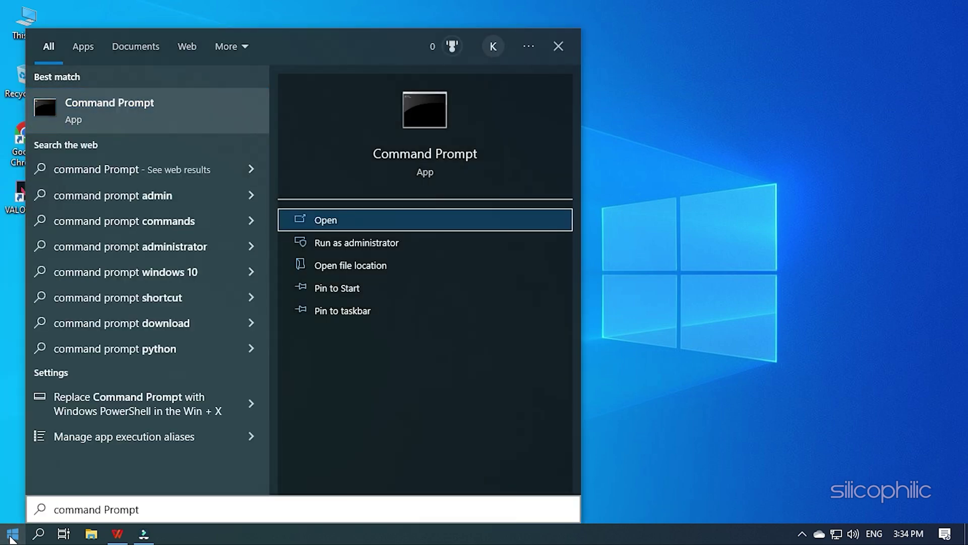
{"action": "left_click", "coordinate": [399, 244]}
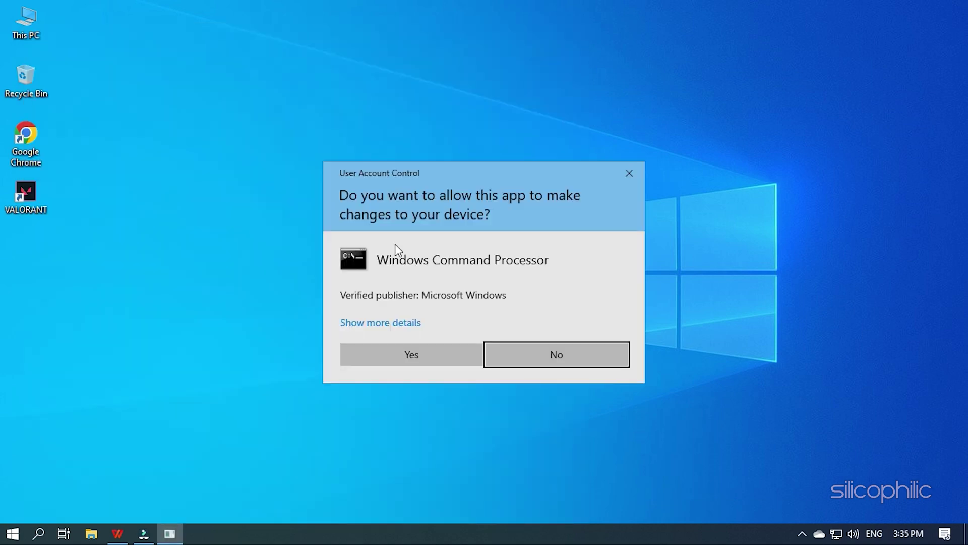
{"action": "left_click", "coordinate": [412, 355]}
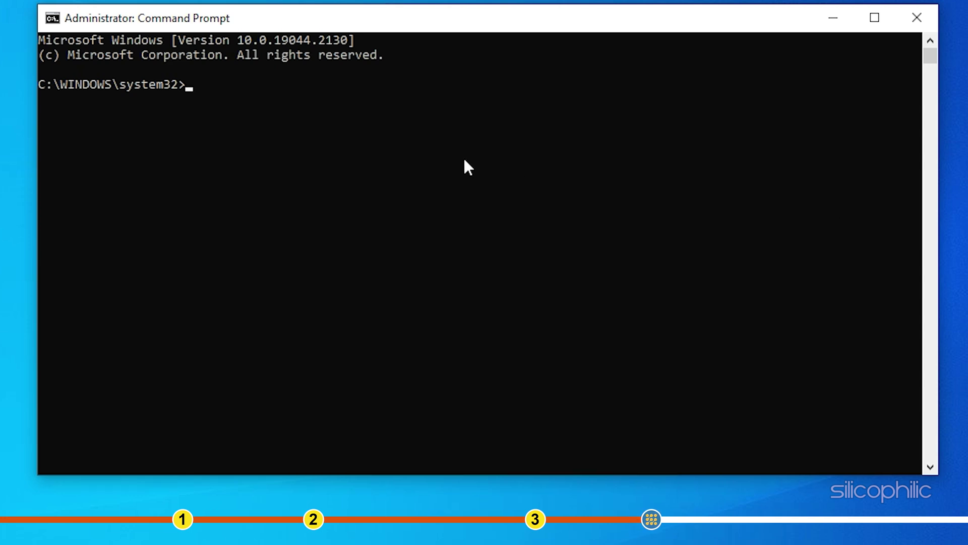
Run 'netsh winsock reset' and 'netsh int ip reset' in the admin Command Prompt
{"action": "type", "text": "netsh winsock reset"}
{"action": "key", "text": "Return"}
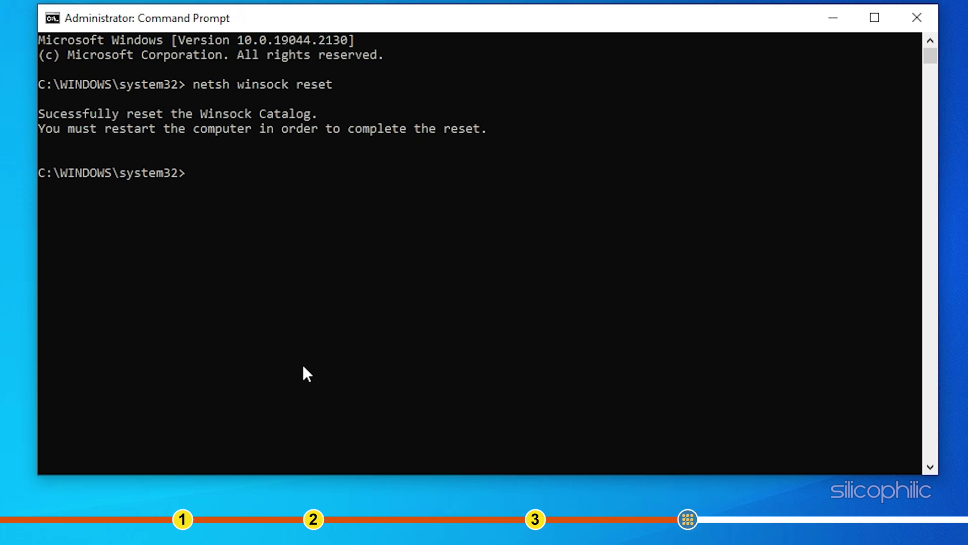
{"action": "type", "text": "netsh int ip reset"}
{"action": "key", "text": "Return"}
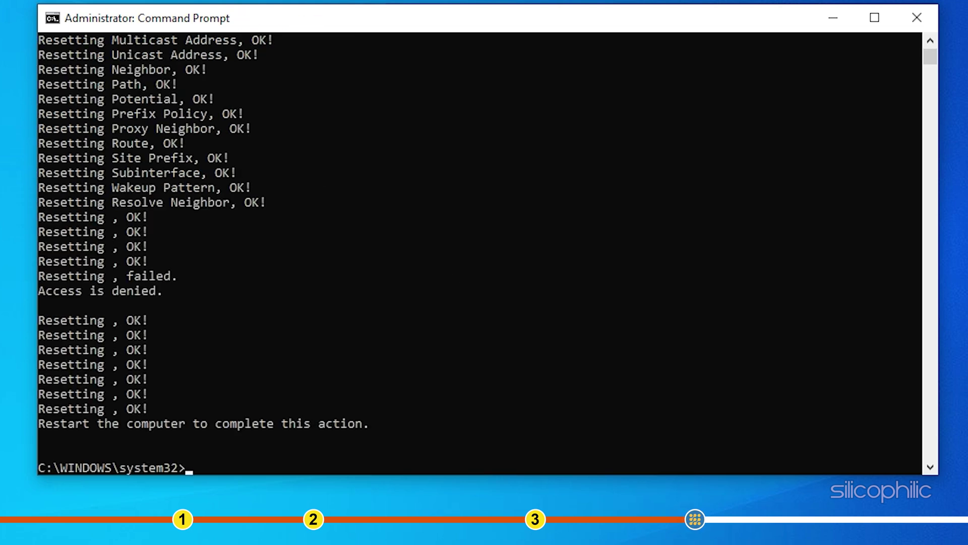
{"action": "scroll", "coordinate": [907, 56], "scroll_direction": "up", "scroll_amount": 7}
{"action": "left_click", "coordinate": [931, 464]}
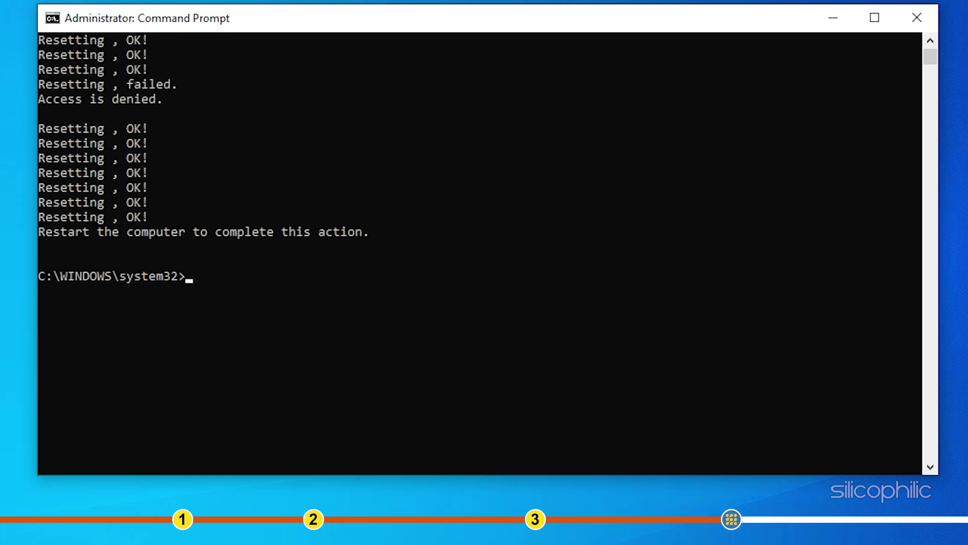
Run 'ipconfig/flushdns', 'ipconfig/release' and 'ipconfig/renew' to get fresh adapter addresses
{"action": "type", "text": "ipconfig/flushdns"}
{"action": "key", "text": "Return"}
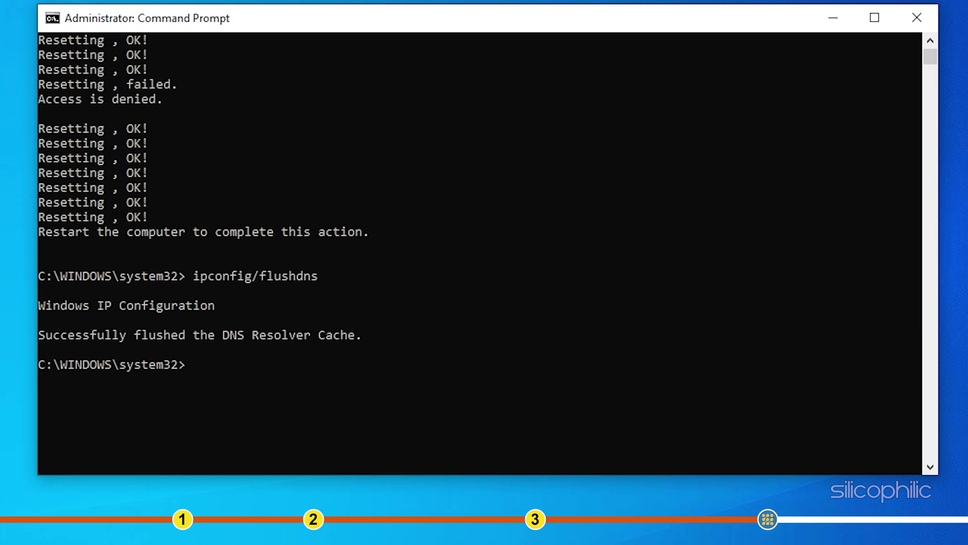
{"action": "type", "text": "ipconfig/release"}
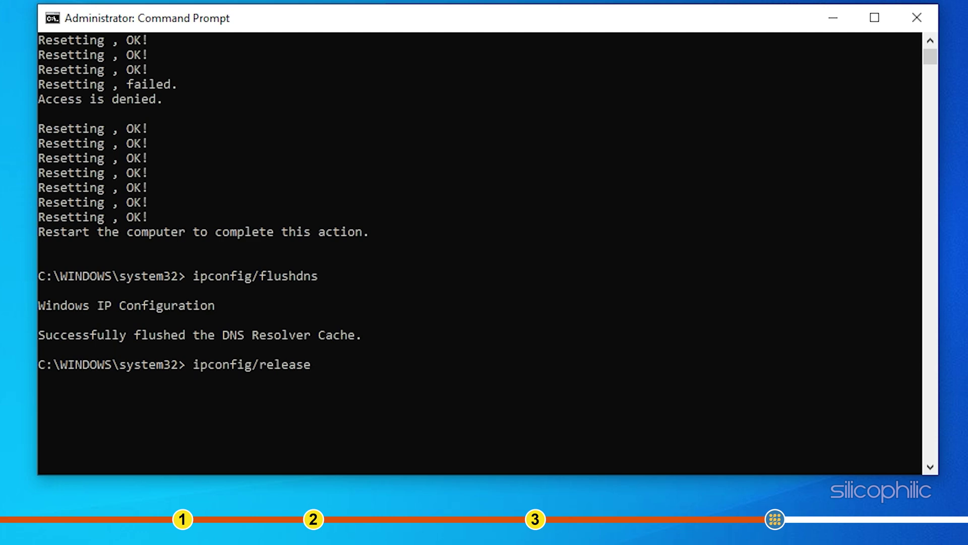
{"action": "key", "text": "Return"}
{"action": "scroll", "coordinate": [928, 464], "scroll_direction": "down", "scroll_amount": 6}
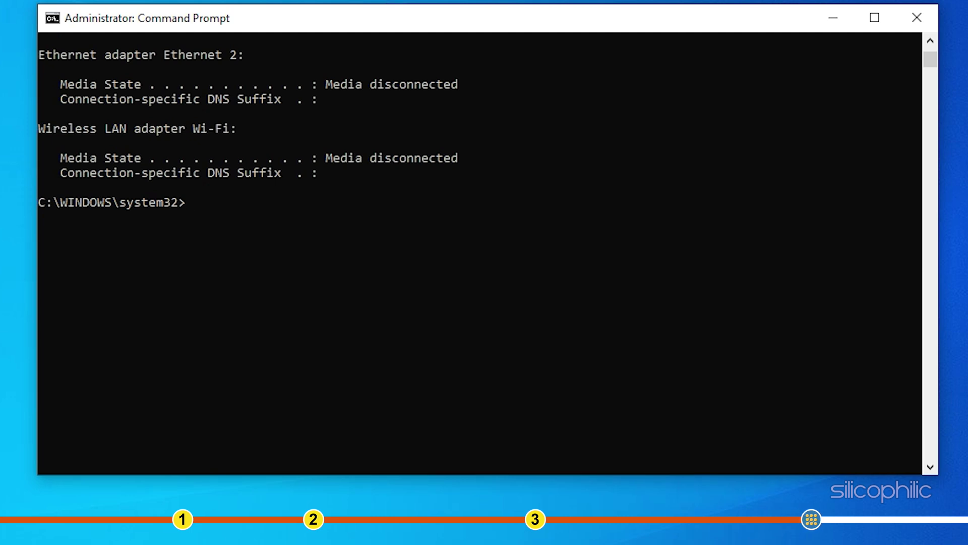
{"action": "type", "text": "ipconfig/renew"}
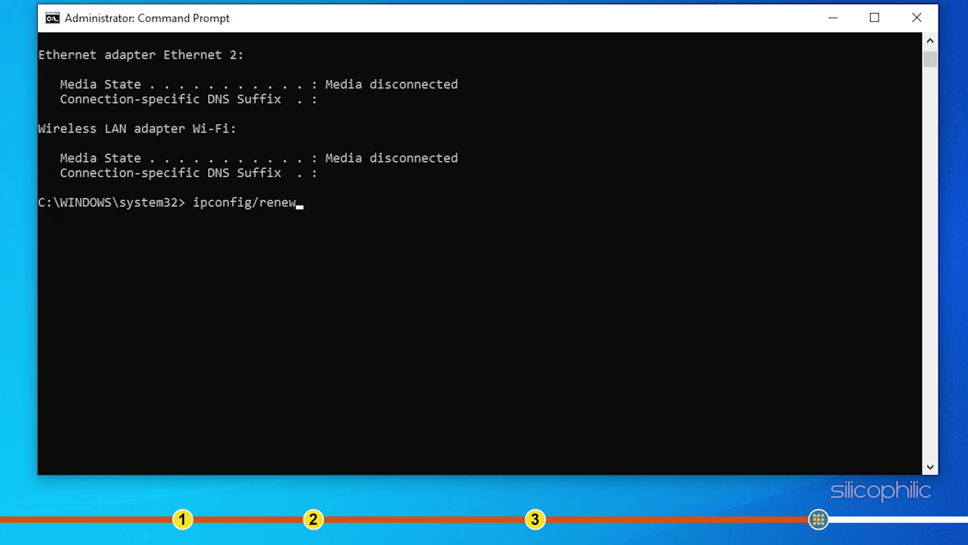
{"action": "key", "text": "Return"}
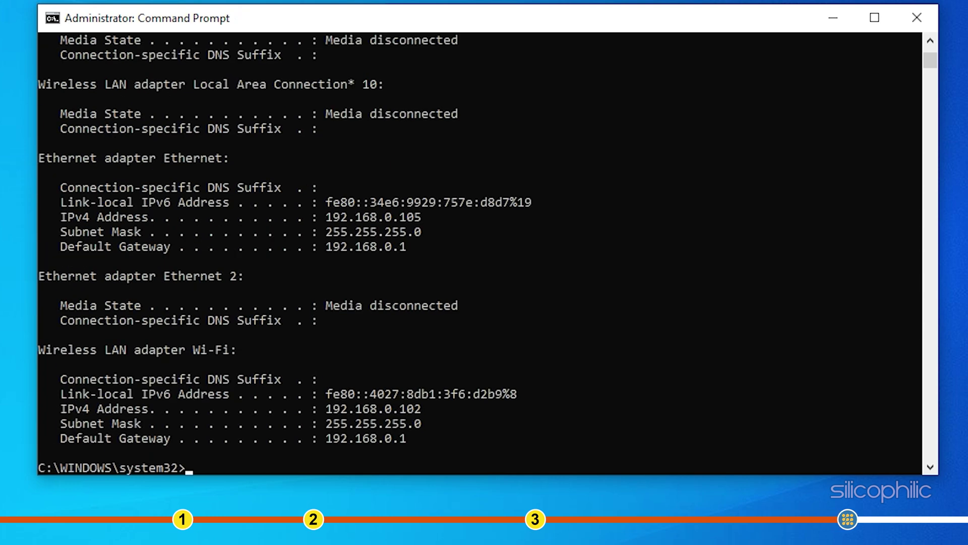
{"action": "scroll", "coordinate": [932, 470], "scroll_direction": "down", "scroll_amount": 2}
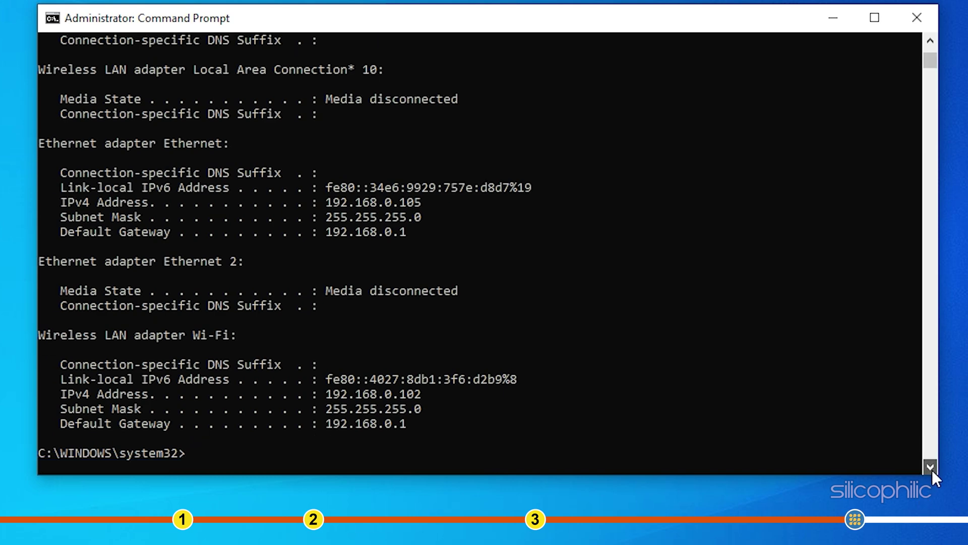
{"action": "scroll", "coordinate": [928, 471], "scroll_direction": "down", "scroll_amount": 2}
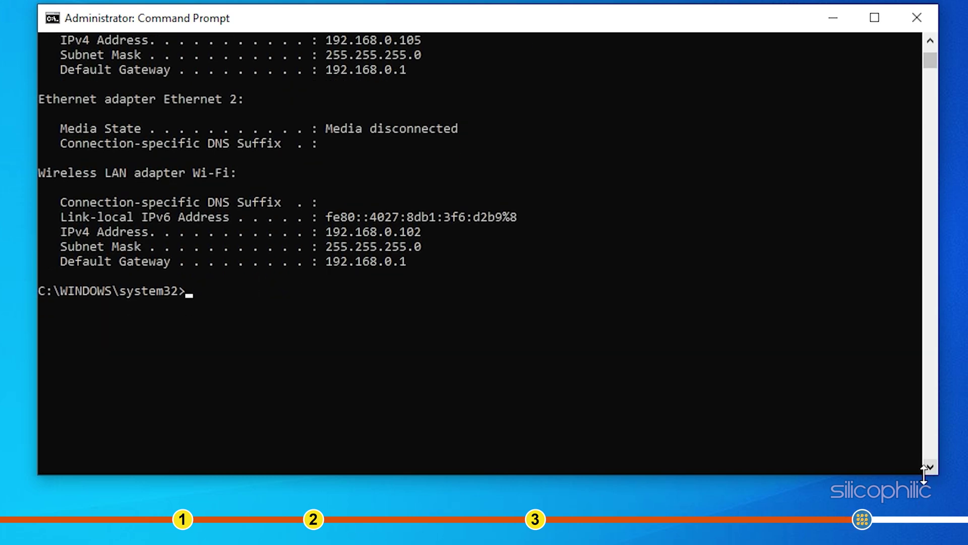